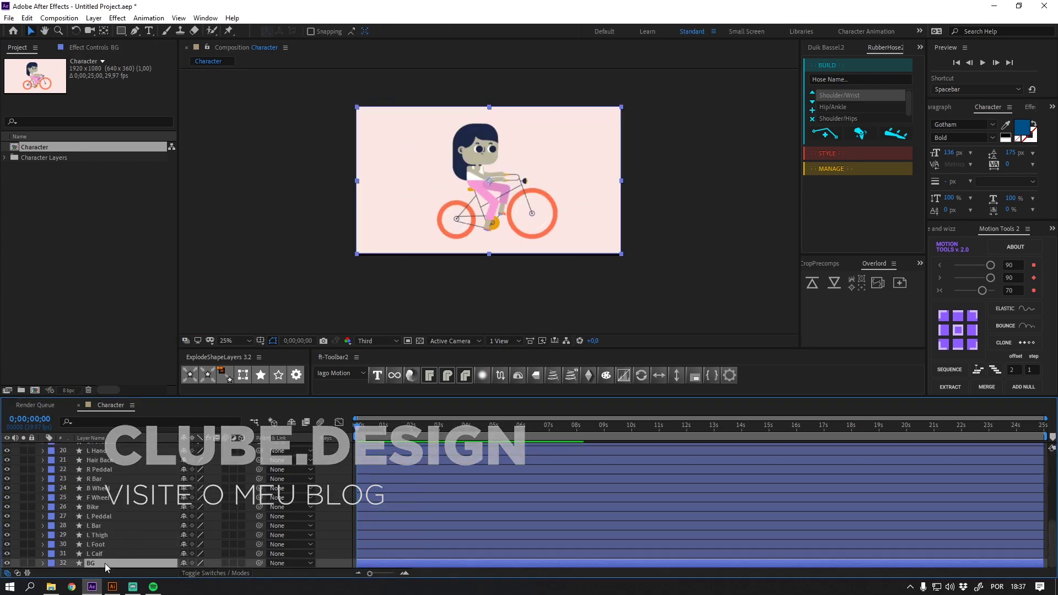
- Give the Head and neighbouring body-part layers a new label colour
scroll(111, 483, "down", 3)
key("v")
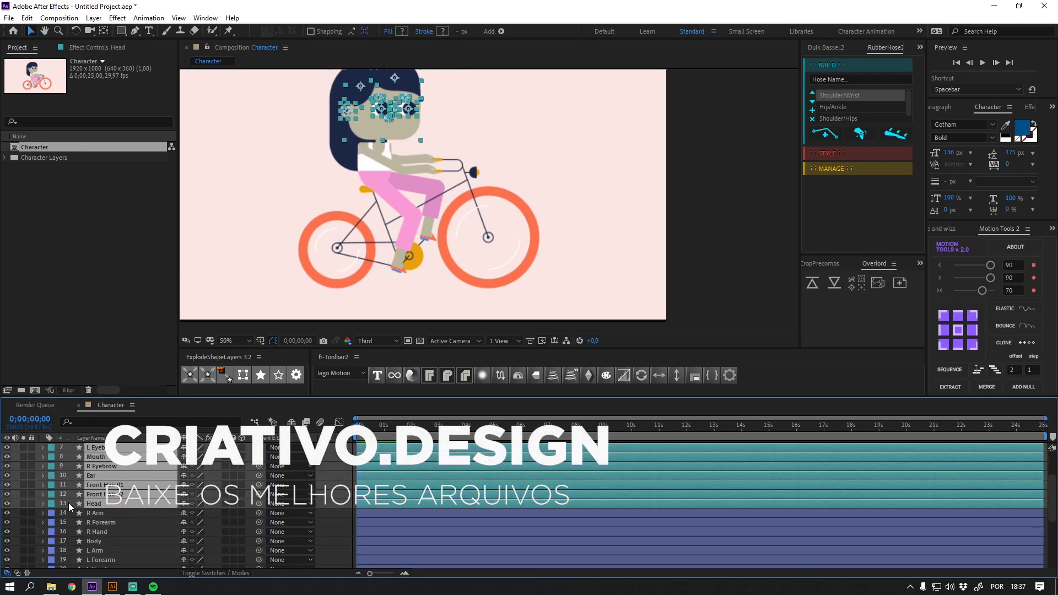
left_click(99, 514)
left_click(51, 541)
left_click(73, 327)
left_click(51, 551)
- Set the bar's anchor point on the pedal crank axle and duplicate the bar for the other side
left_click(86, 505)
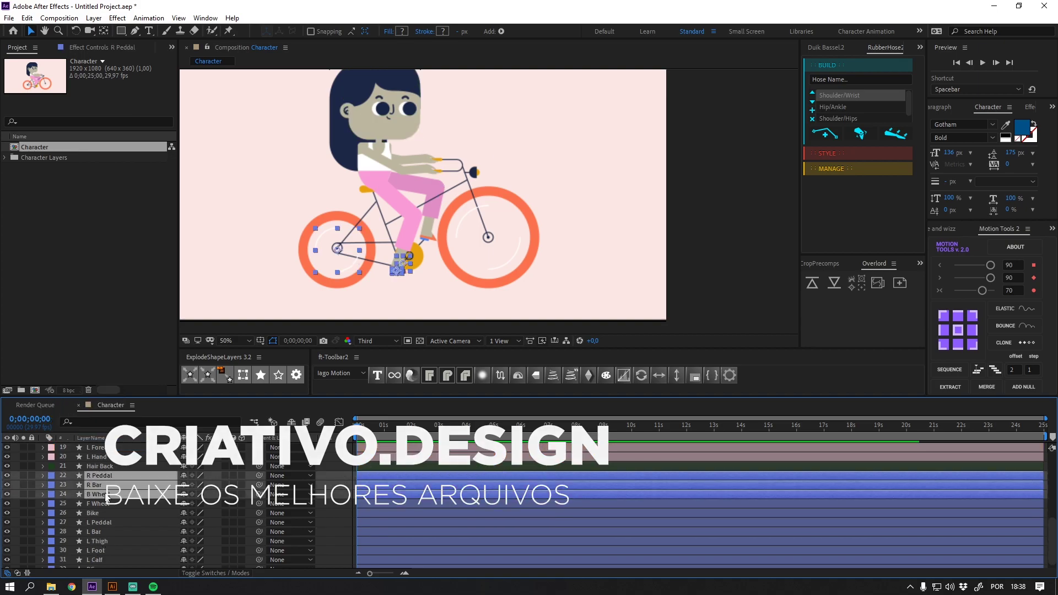
scroll(102, 496, "down", 3)
left_click(96, 498)
left_click(93, 525)
scroll(476, 266, "up", 7)
scroll(345, 206, "down", 3)
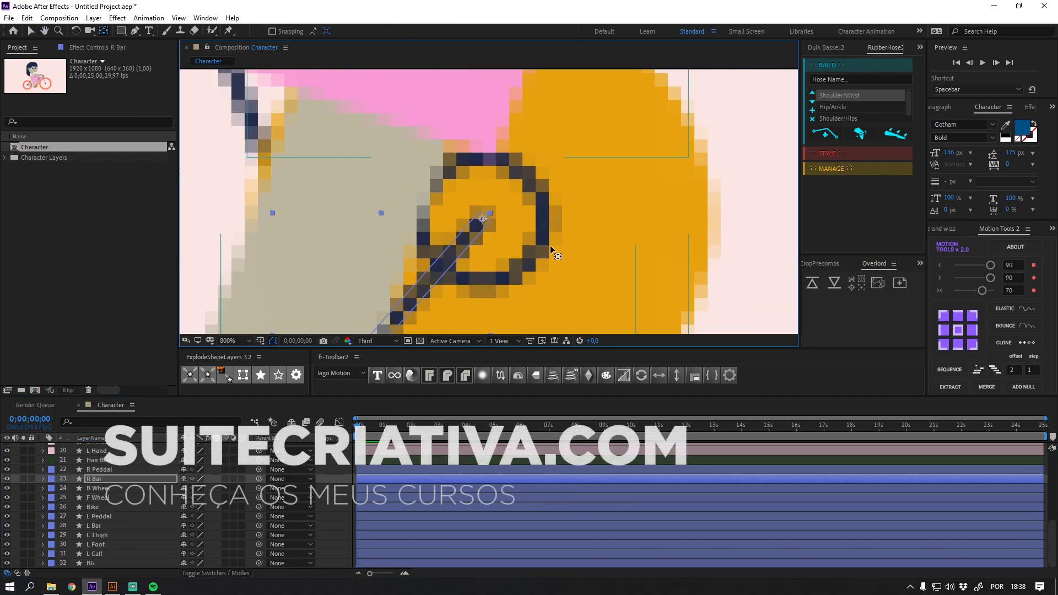
key("y")
key("Return")
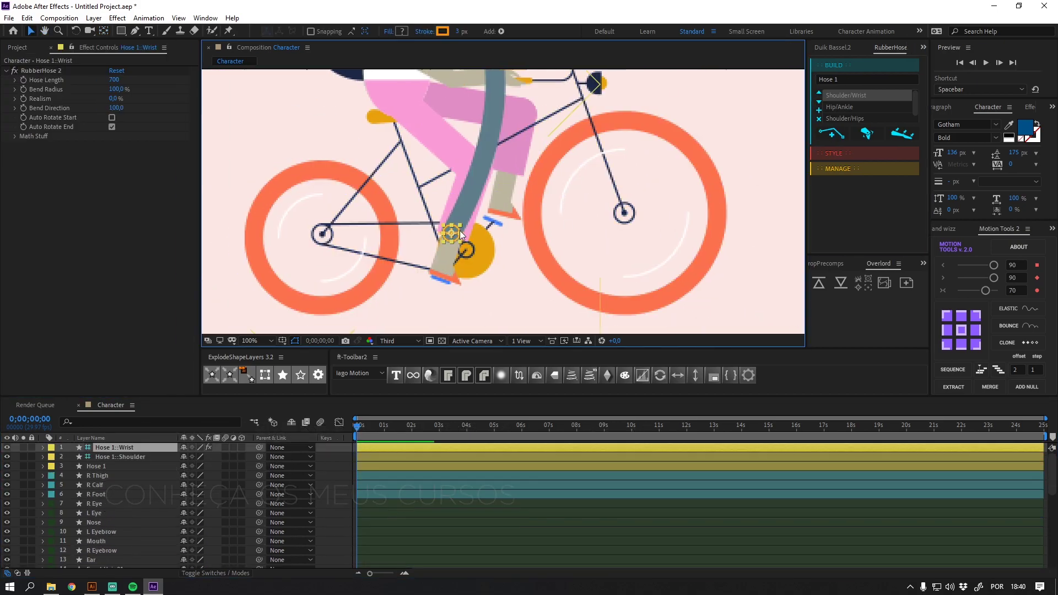
- Make the hose a thick pink trouser leg with round line join, Hose Length 390, Realism 70%
left_click(114, 447)
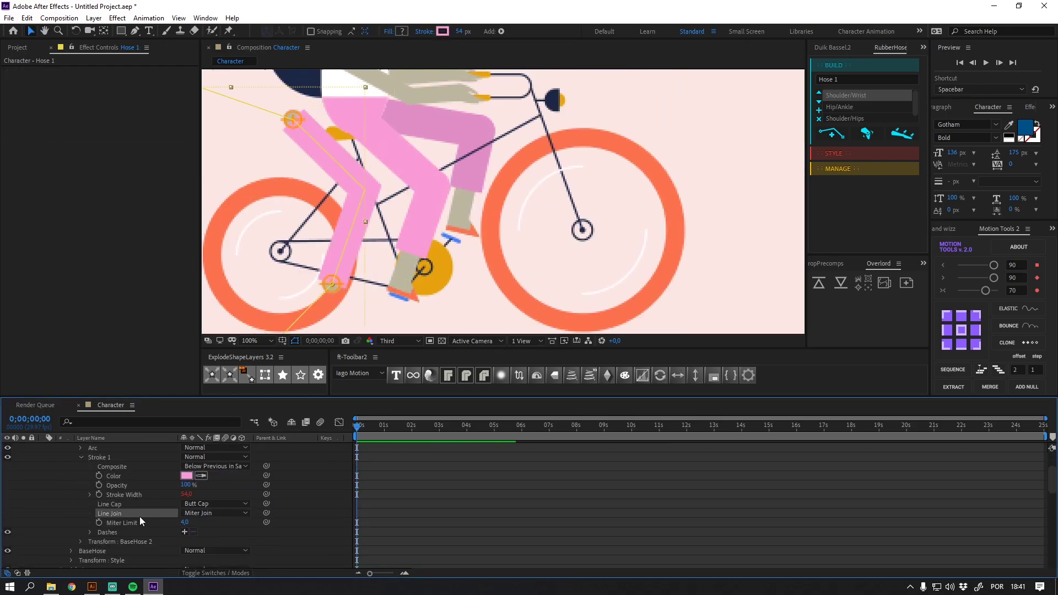
scroll(142, 522, "up", 1)
left_click_drag(191, 513, 195, 513)
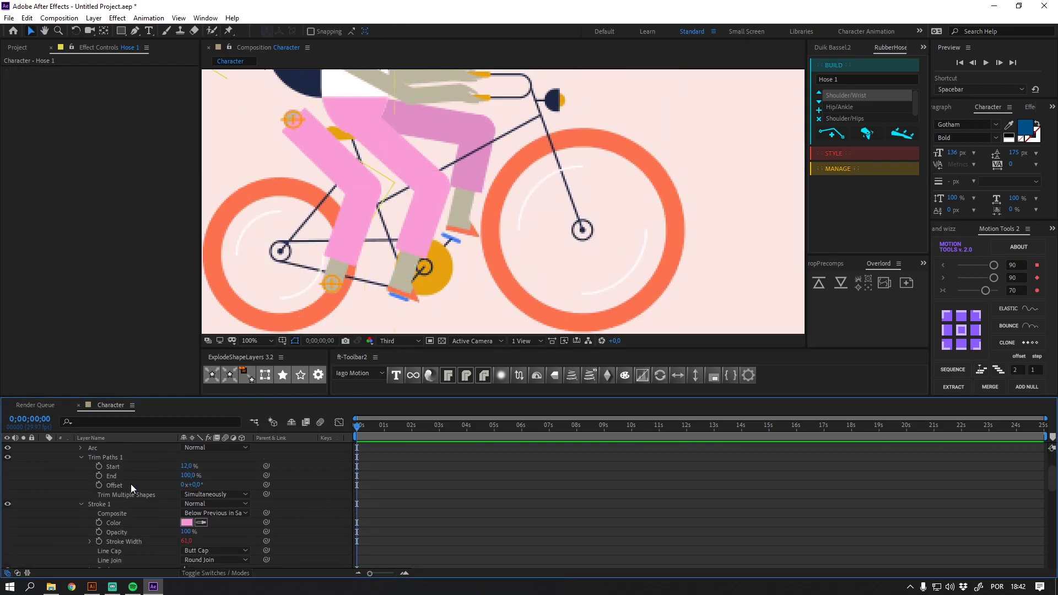
scroll(131, 484, "up", 2)
left_click(98, 468)
left_click(202, 544)
scroll(279, 516, "up", 2)
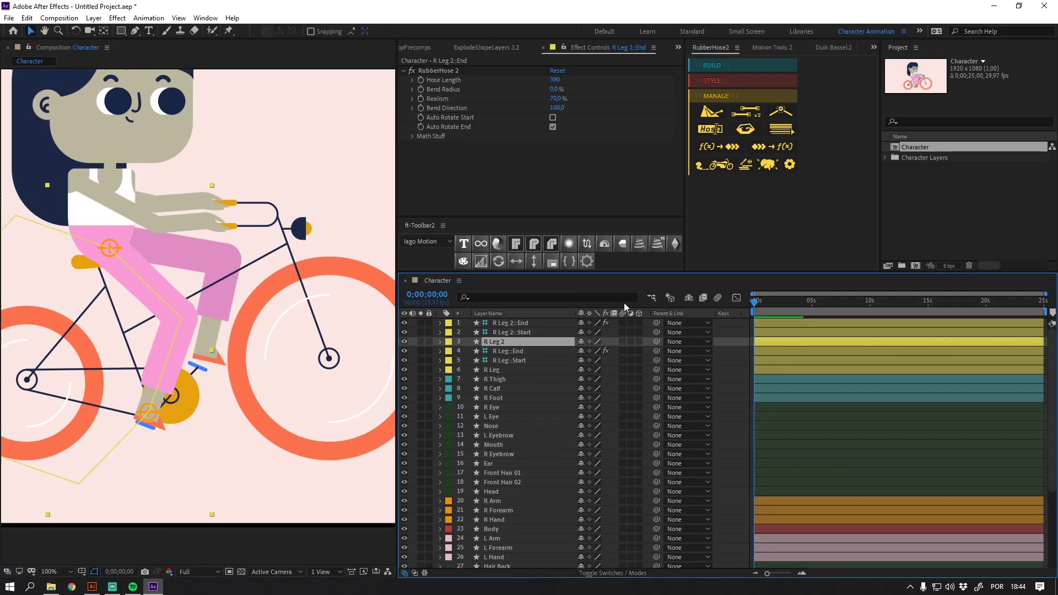
- Shift the L Leg start controller right and style L Leg 2 as a skin-toned arm, width 36, round caps
left_click_drag(113, 257, 133, 250)
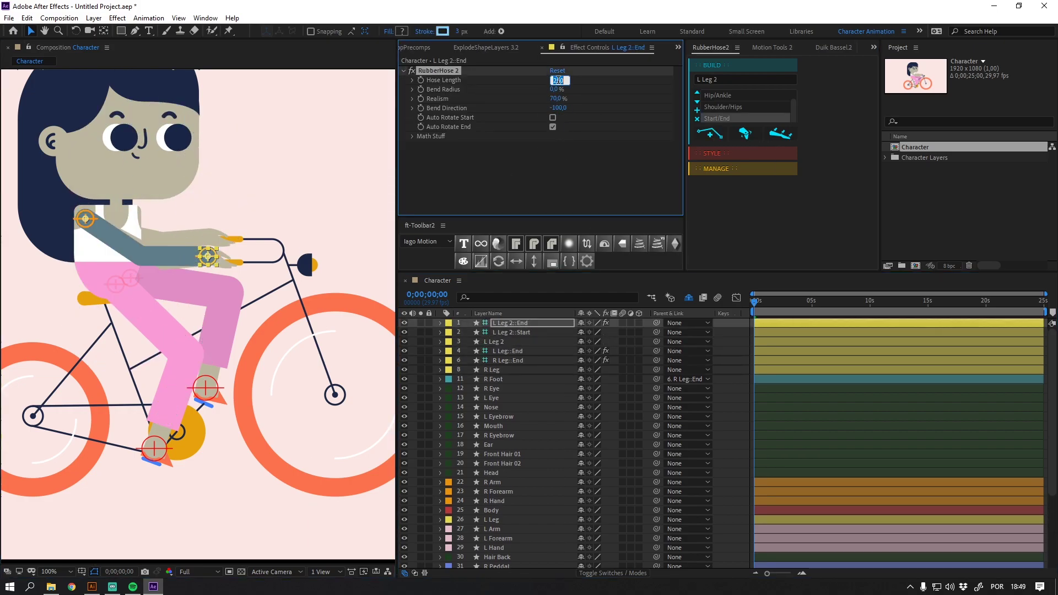
left_click(512, 333, "ctrl")
left_click(440, 342)
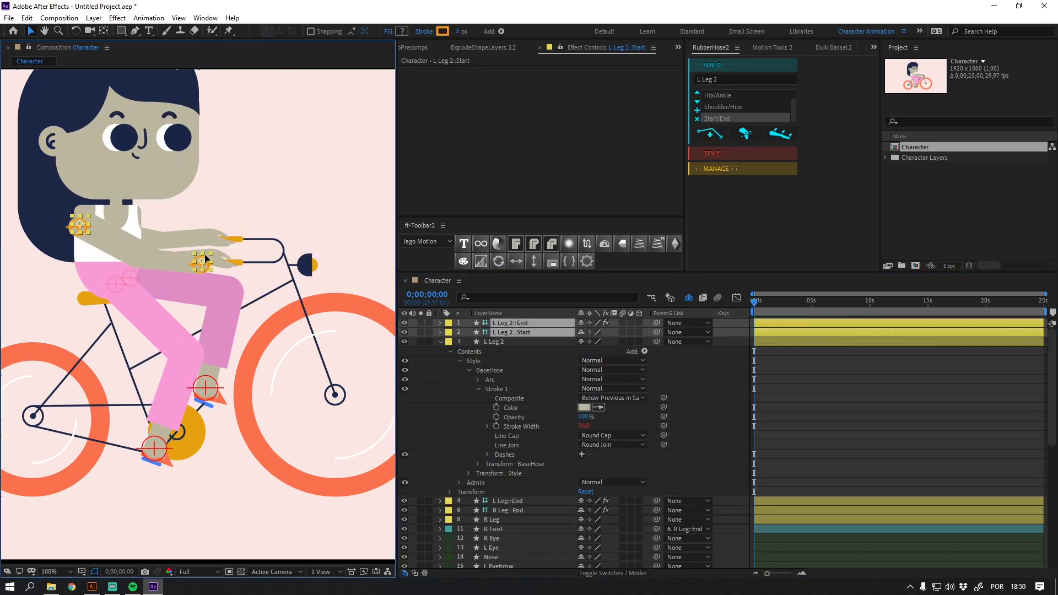
scroll(209, 275, "up", 2)
left_click(496, 395)
scroll(220, 194, "up", 2)
- Parent R Hand to the L Leg 2::End controller and rename the arm hose to L Arm
left_click(675, 395)
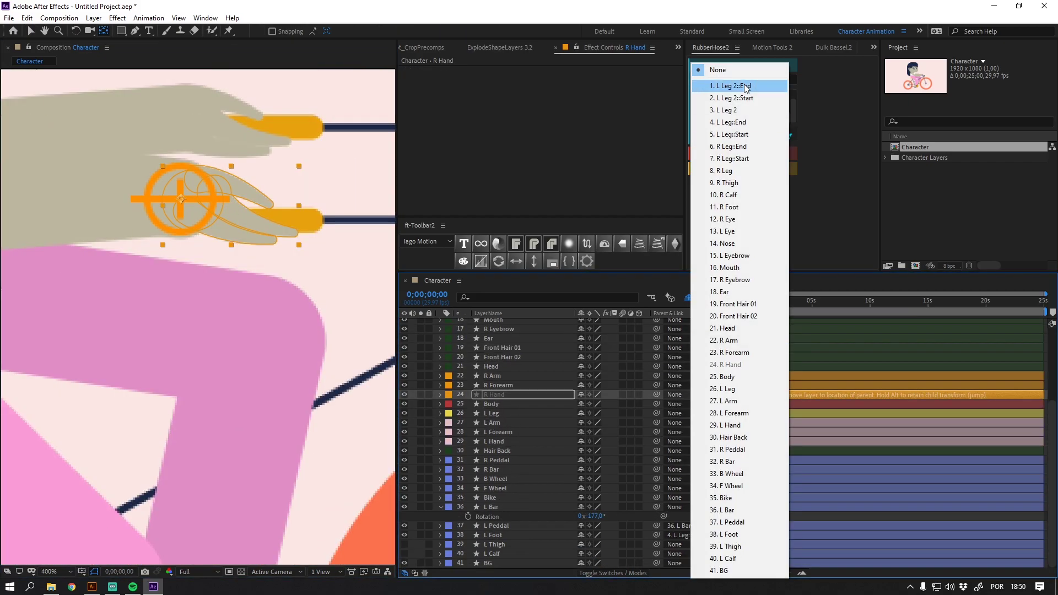
left_click(746, 86)
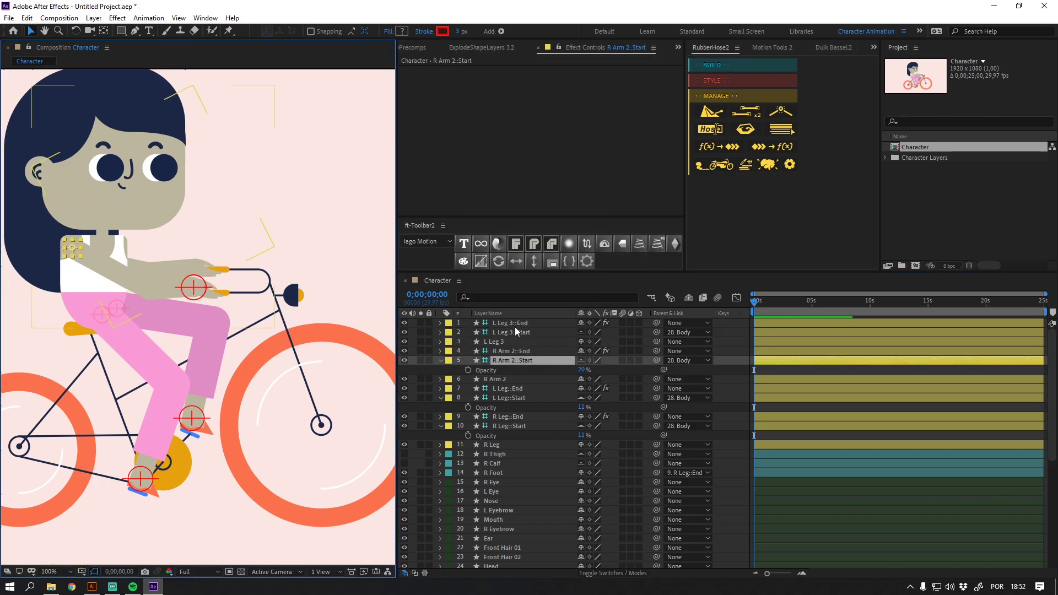
left_click(494, 342)
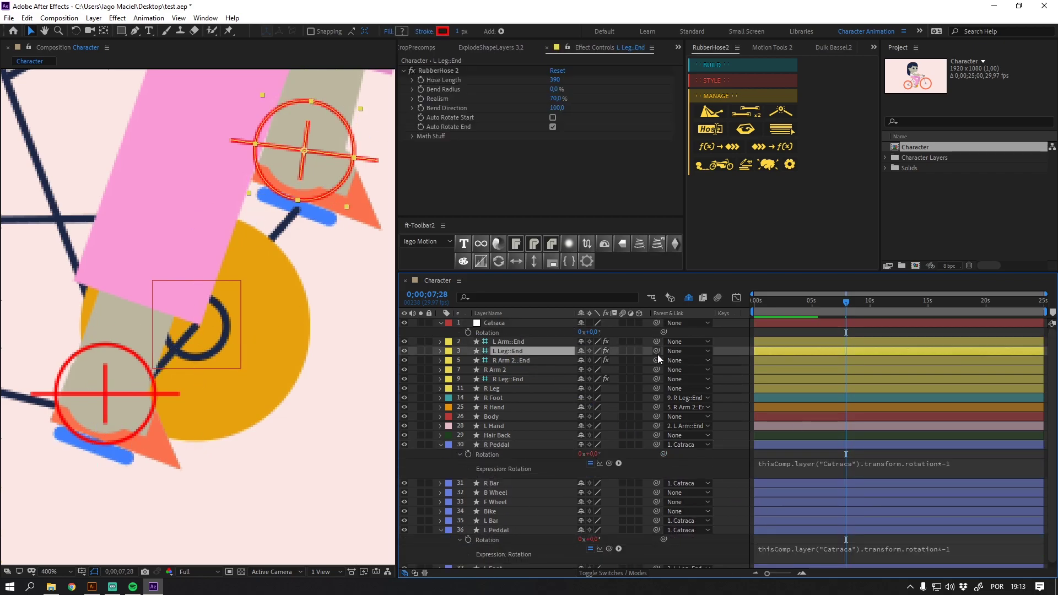
- Reveal the shy layers and give the Bike layer an orange label
left_click(496, 517)
left_click(450, 516)
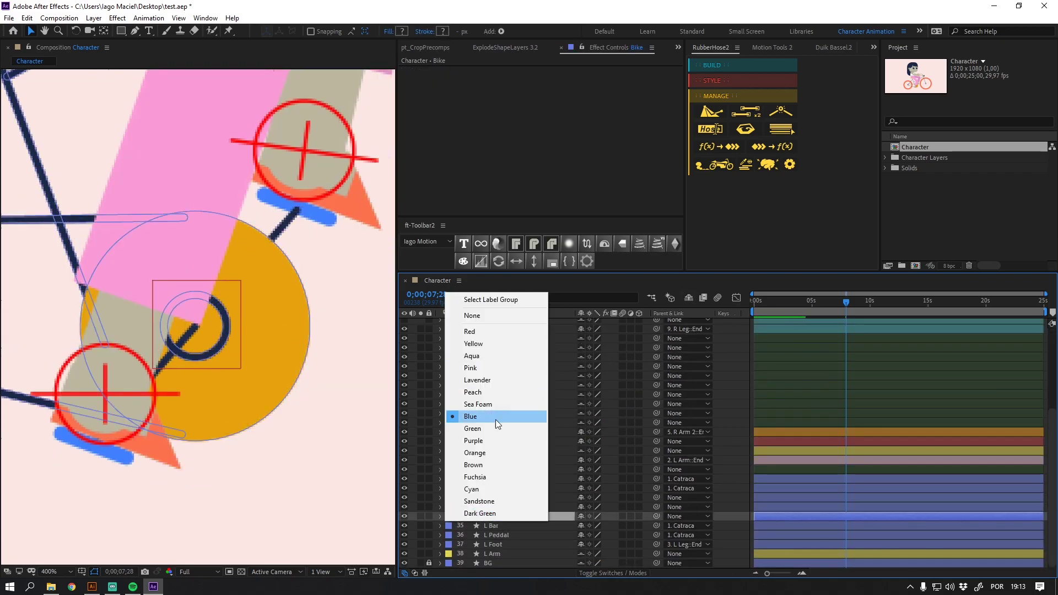
left_click(485, 453)
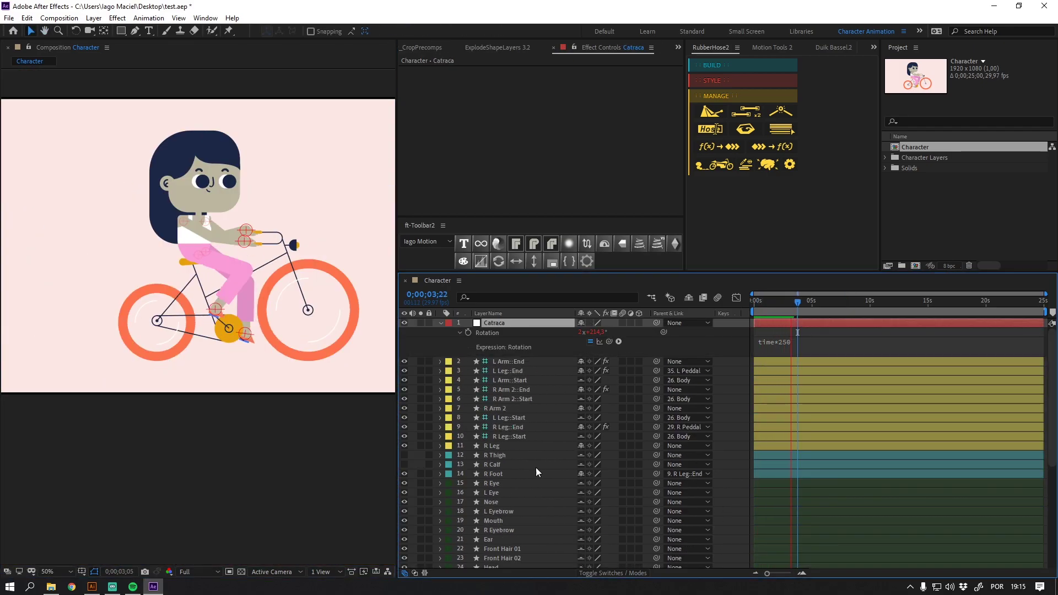
left_click(506, 509)
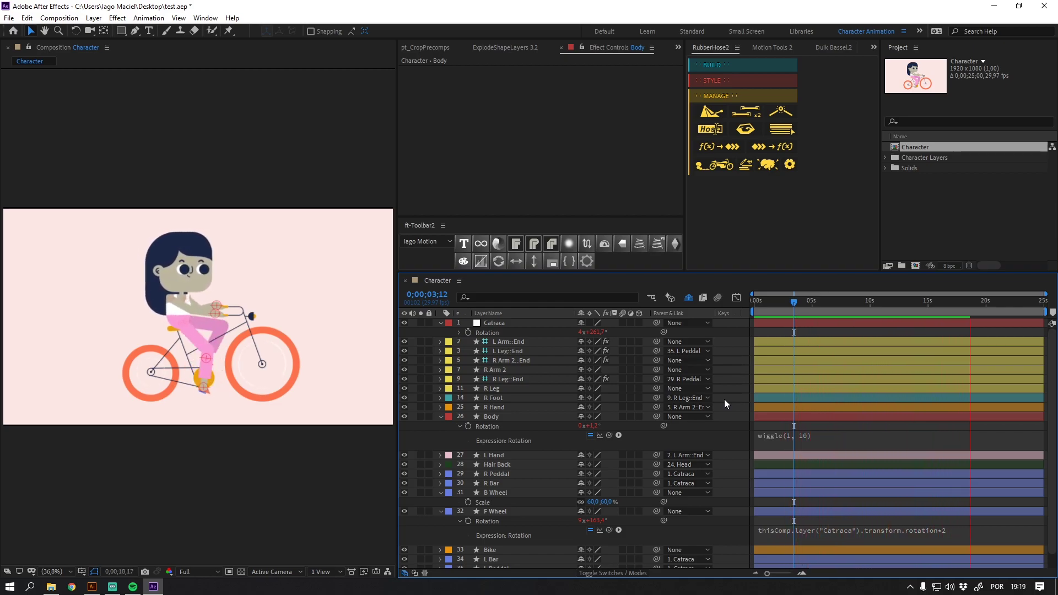
- Preview the pedalling animation, stopping at 0;00;03;25
left_click(798, 303)
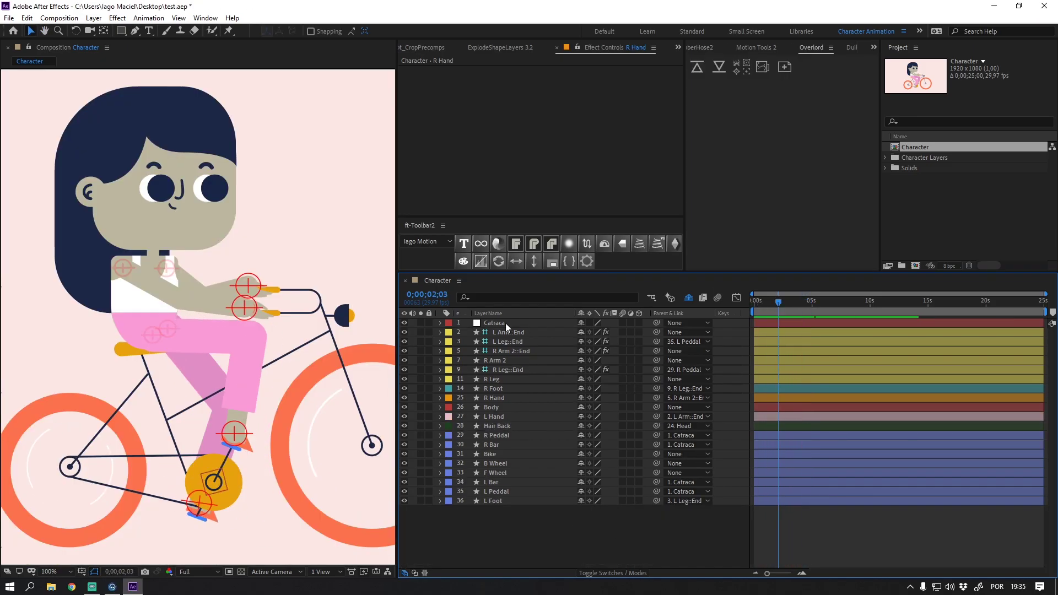
key("space")
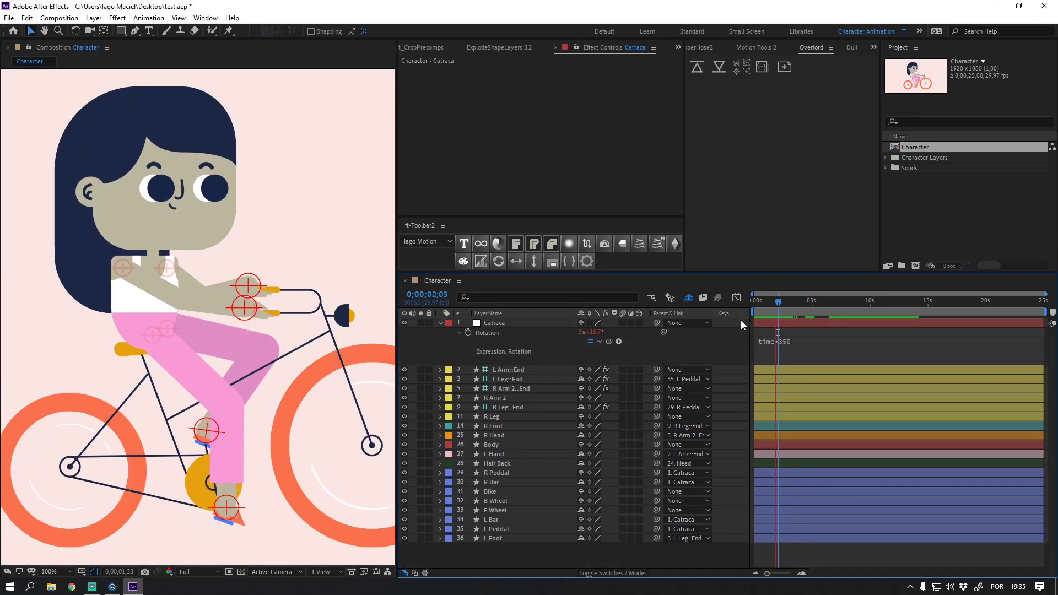
left_click(108, 127)
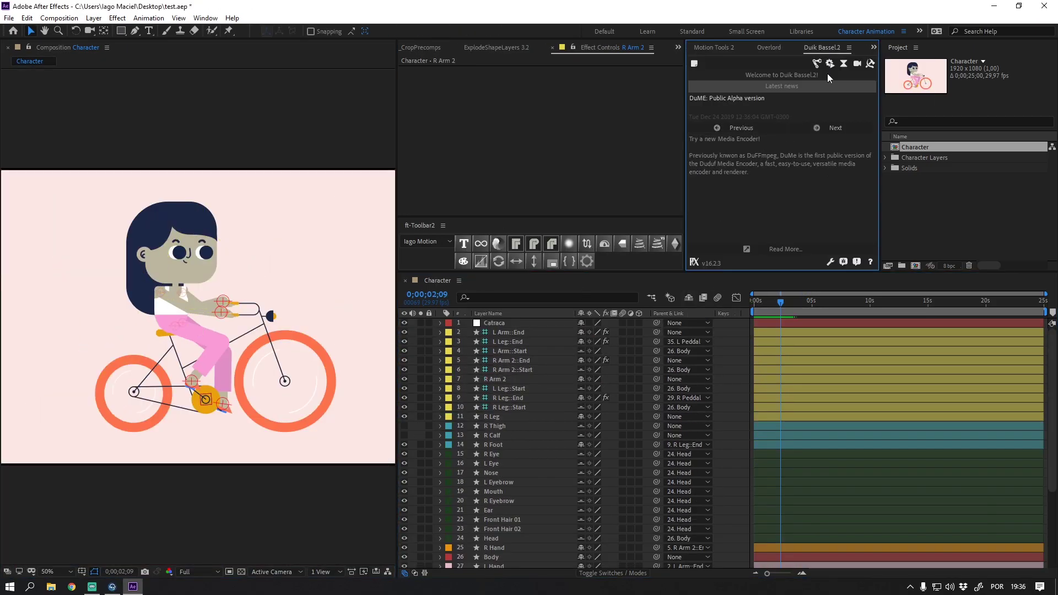
- Create a 2D slider controller and open the Hair Back layer's path
left_click(817, 64)
left_click(776, 122)
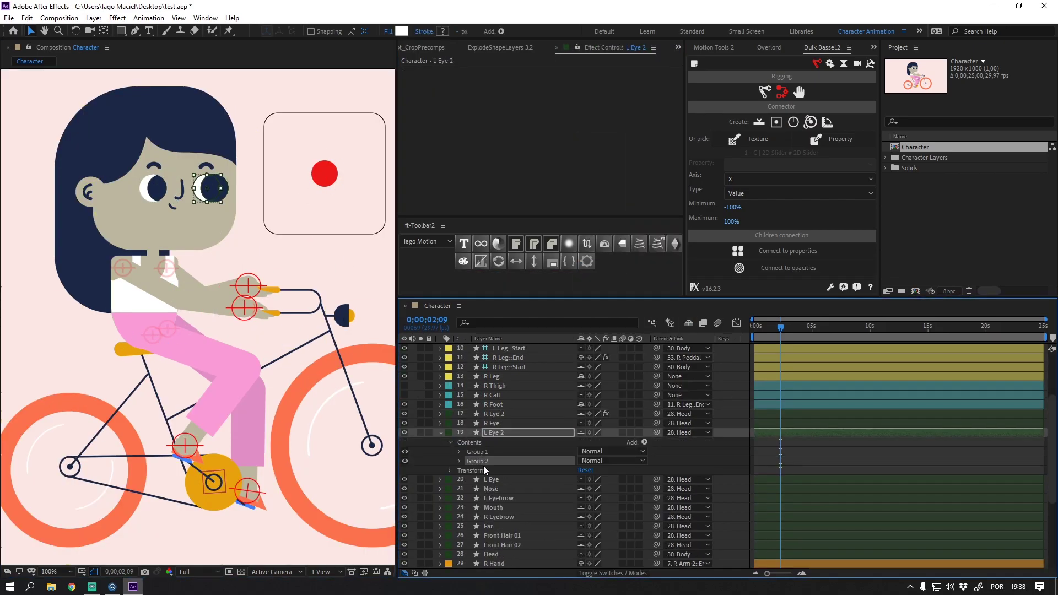
key("ctrl+grave")
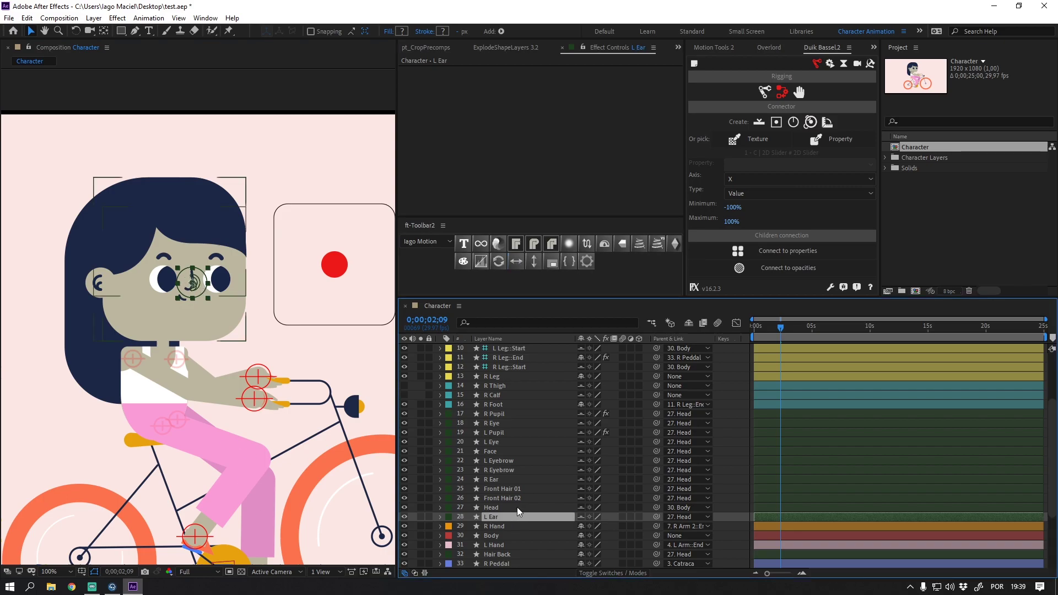
double_click(191, 175)
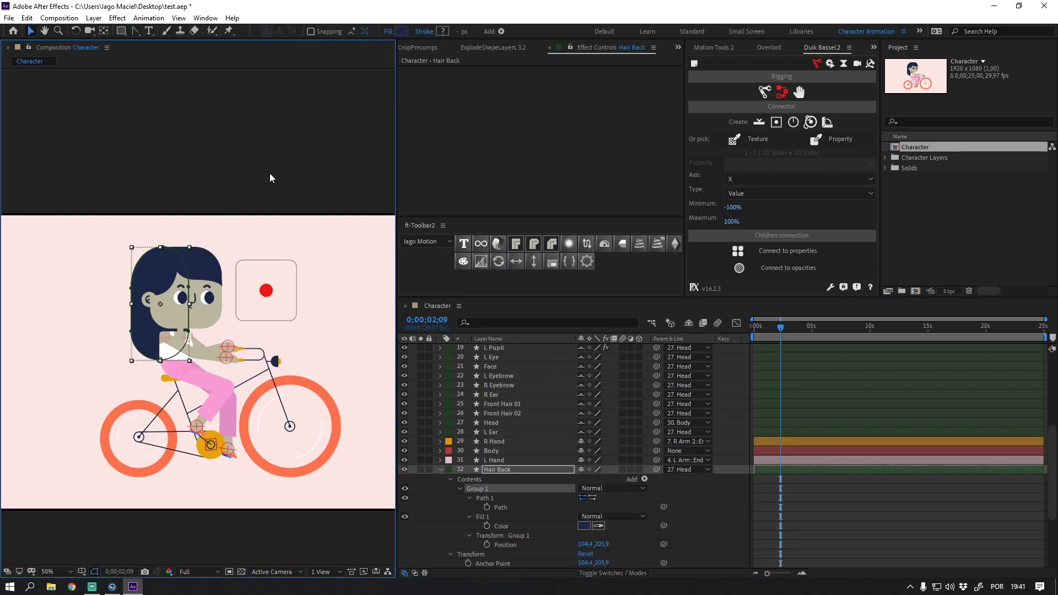
scroll(540, 386, "up", 3)
- Show the eye and face Position keyframes from the start and change the face keyframe interpolation
key("Home")
left_click(490, 451)
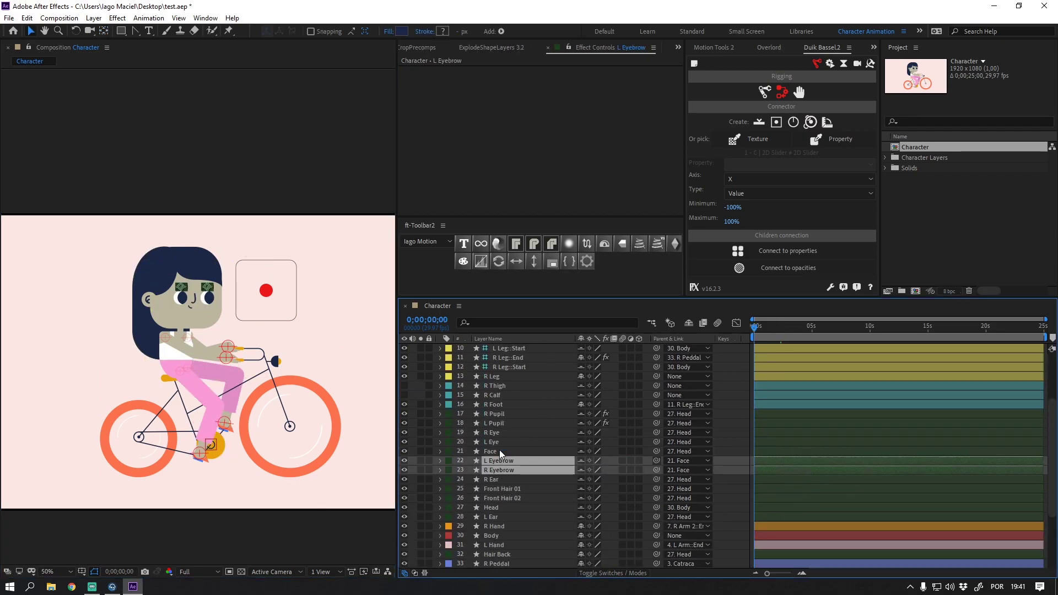
key("p")
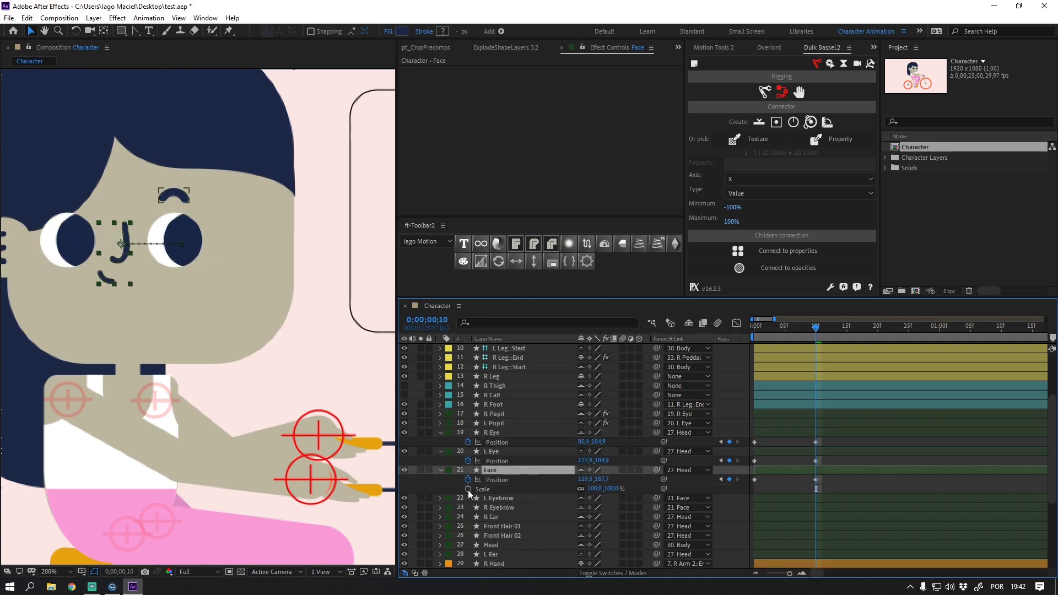
right_click(766, 336)
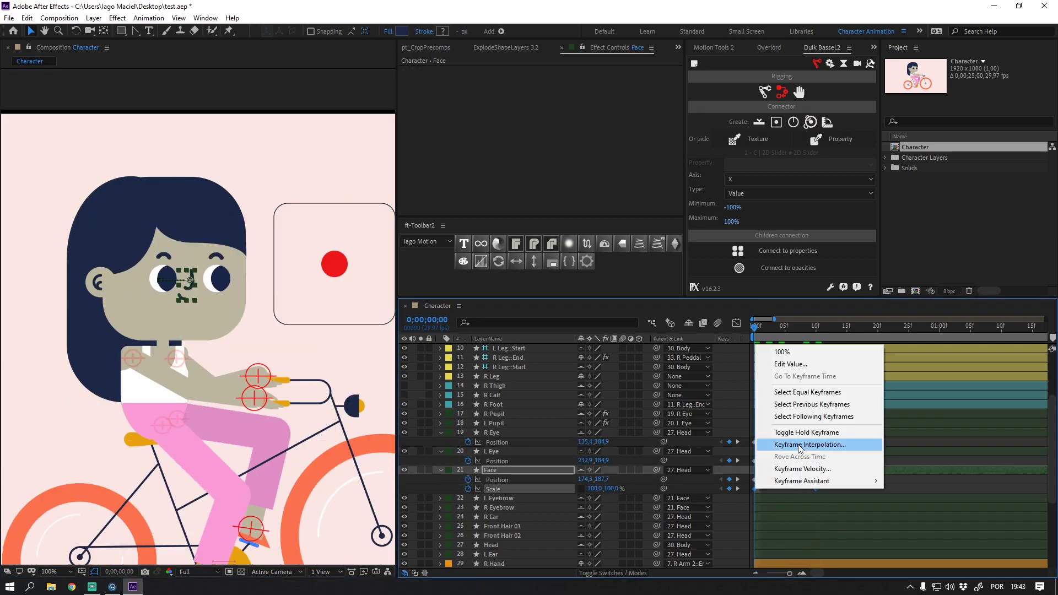
left_click(786, 340)
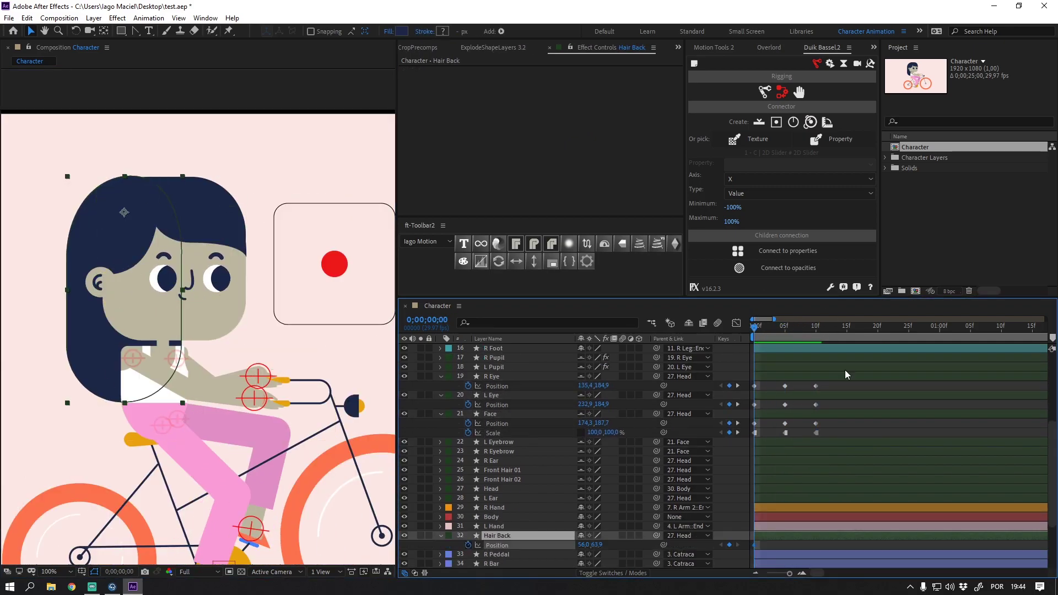
- Reshape the back hair's top curve by moving its point and lengthening the handle
left_click(172, 177)
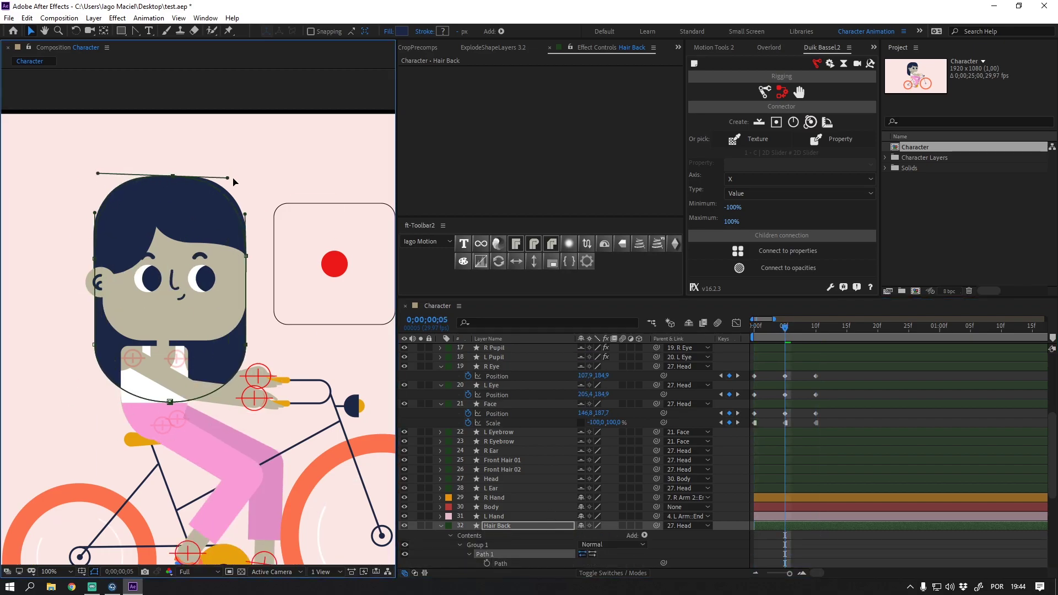
left_click_drag(227, 178, 242, 176)
left_click_drag(244, 215, 247, 221)
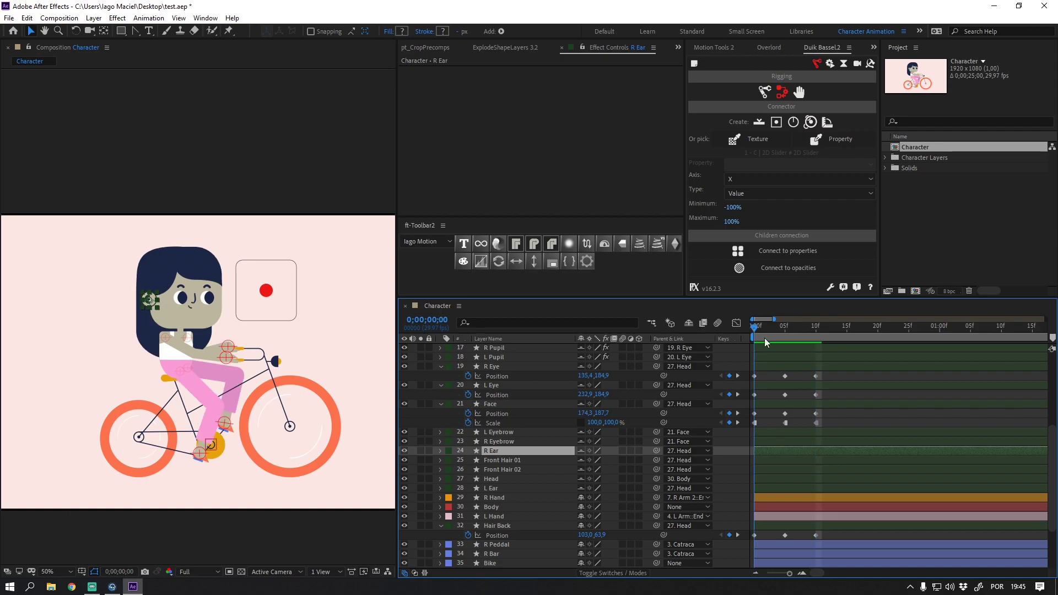
- Apply Set Matte to Front Hair 01 and connect the head-turn keyframes to a slider ranging 100% to -100%
key("ctrl+space")
type("set")
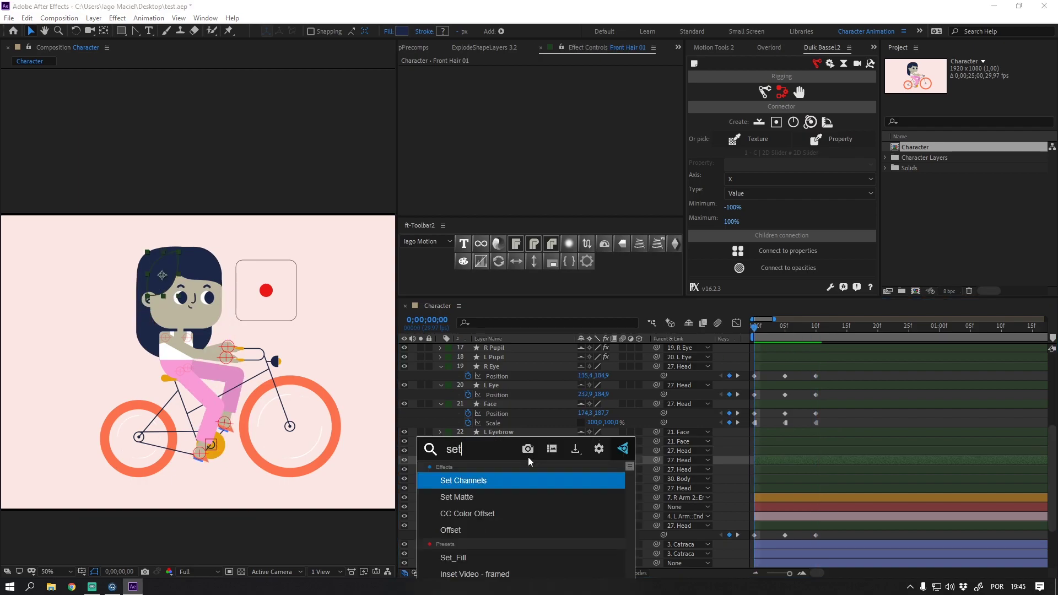
key("Return")
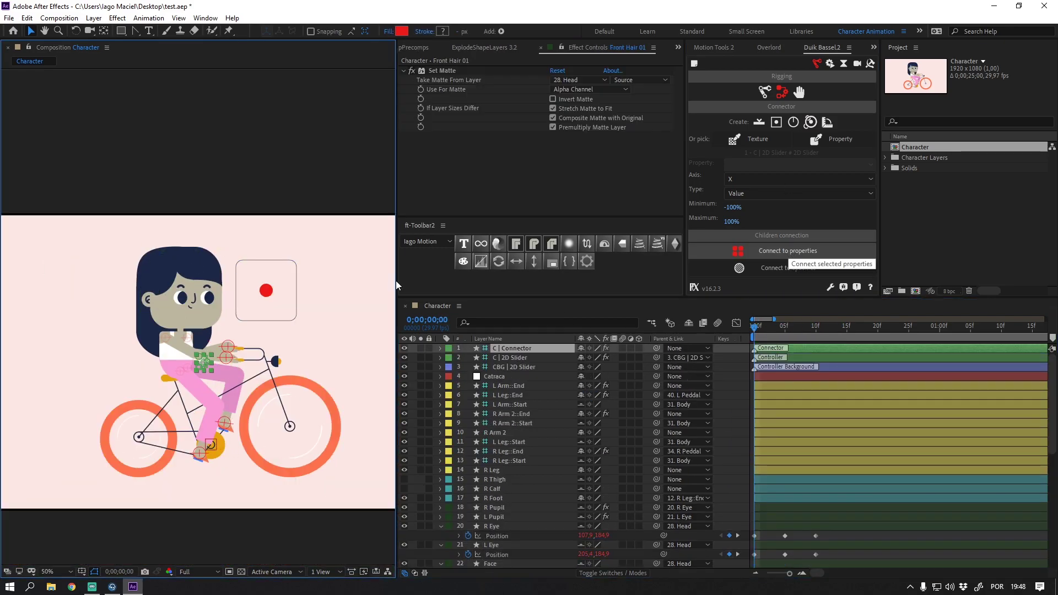
left_click(727, 222)
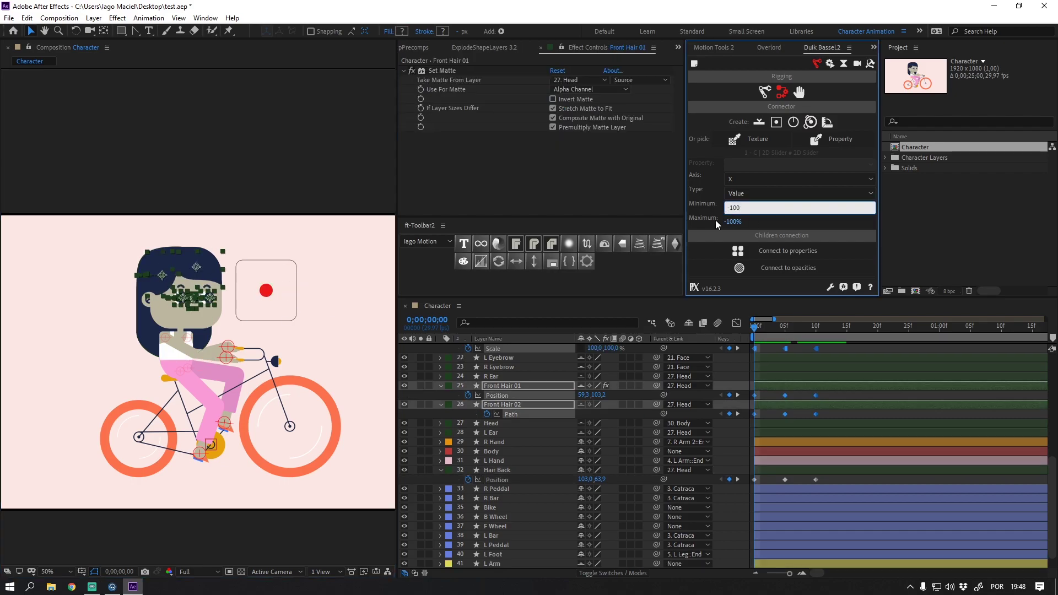
left_click(788, 251)
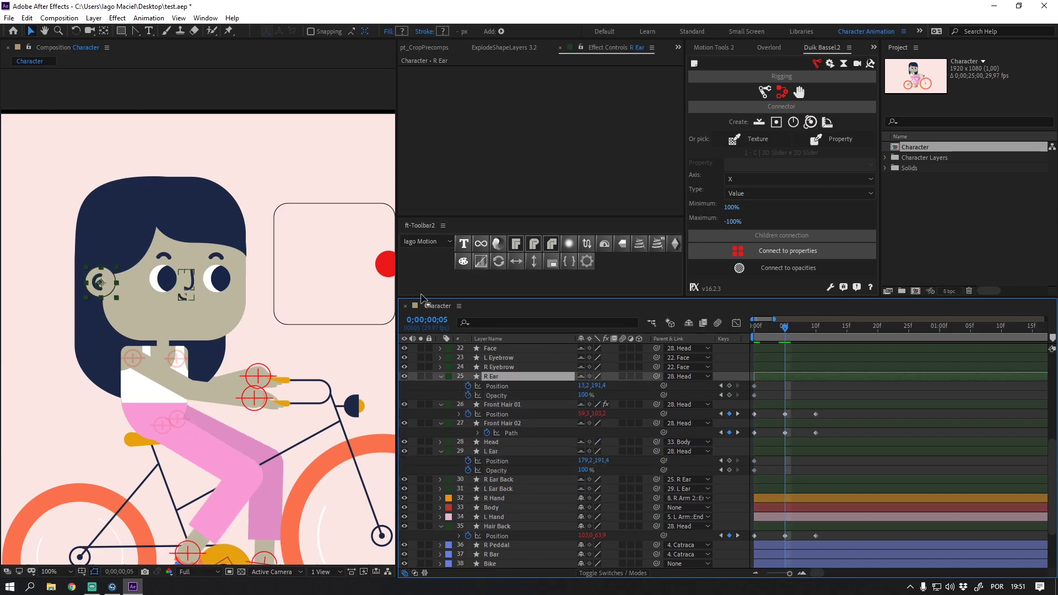
- Keyframe the right ear's horizontal position near 100 and set the left ear back's fill and opacity
left_click_drag(582, 385, 586, 386)
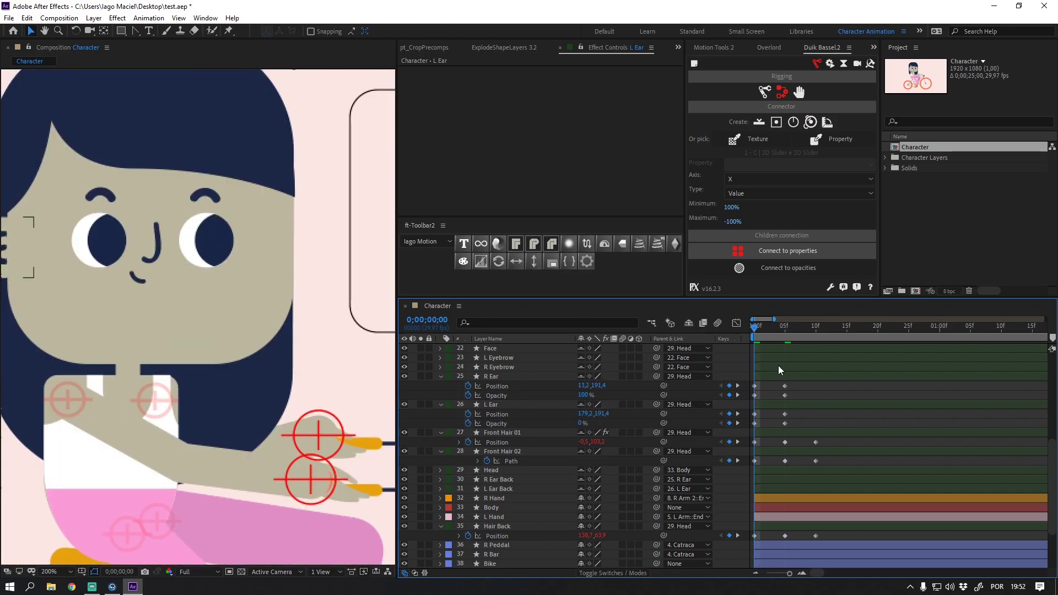
left_click(282, 265)
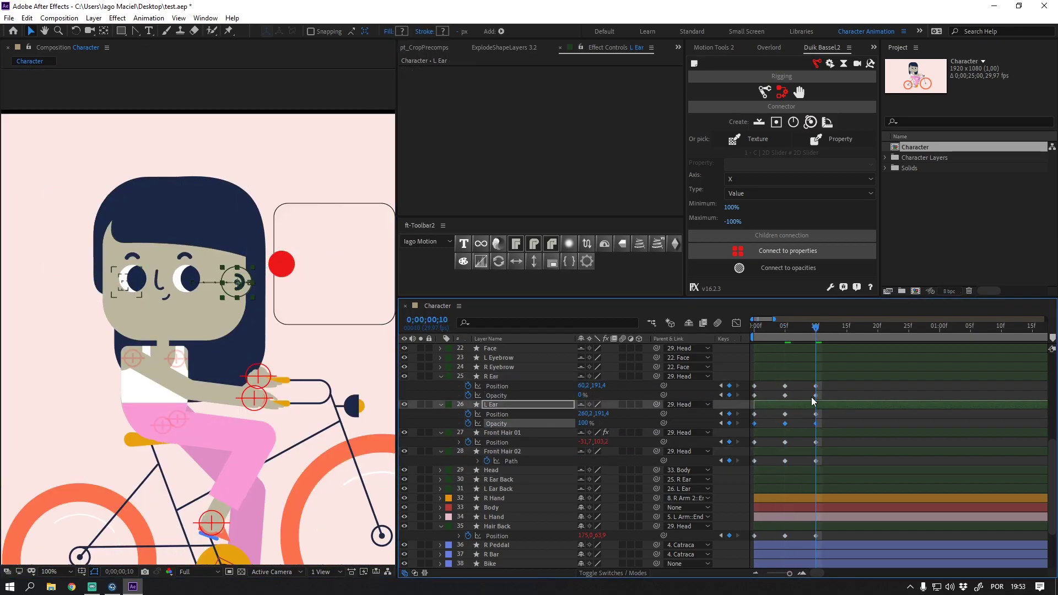
left_click(441, 489)
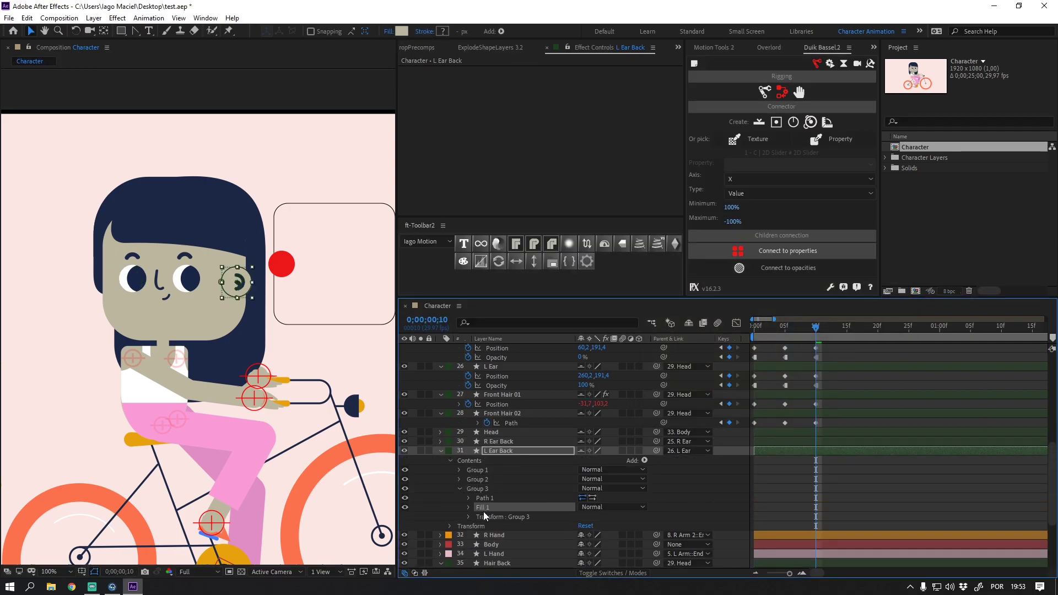
scroll(572, 522, "down", 2)
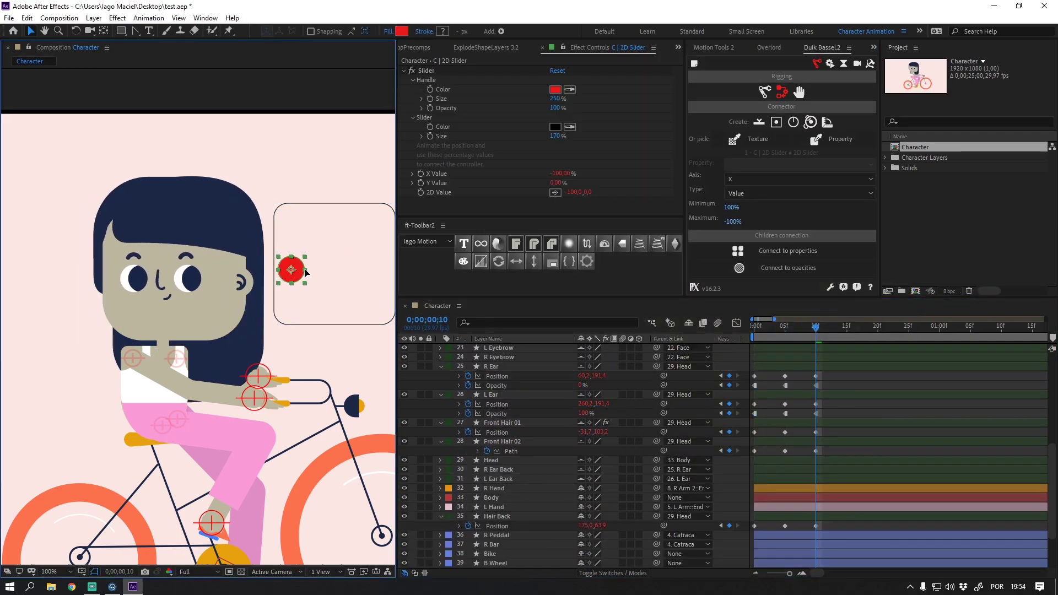
left_click_drag(292, 269, 368, 268)
- Zoom out to review the Head and Body rotation keyframes across the pedalling cycle
key("comma")
scroll(539, 431, "up", 2)
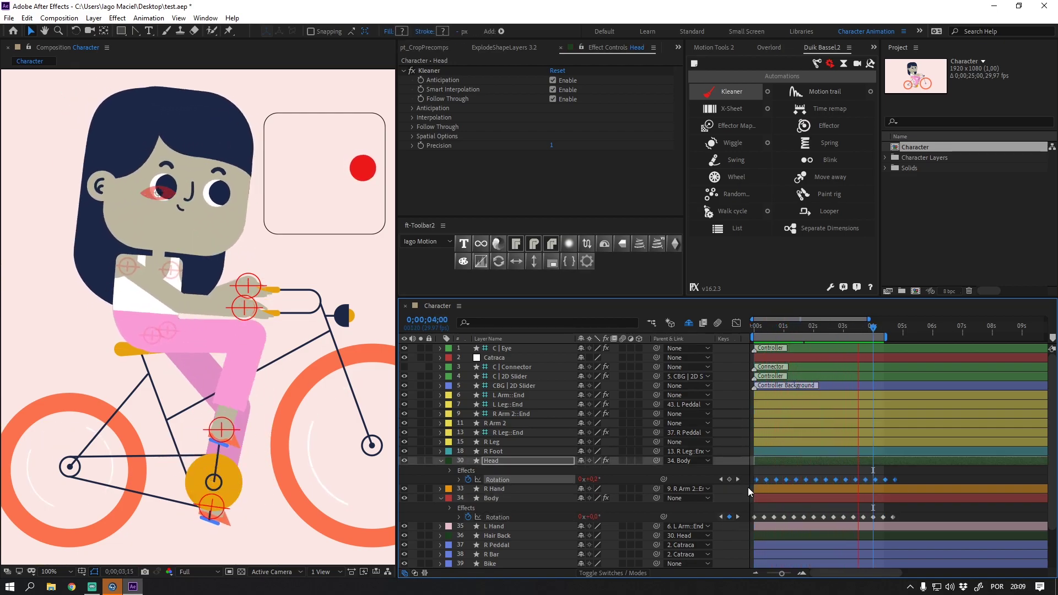
- Move the 2D slider dot left and keyframe the eye controller's Position
left_click_drag(360, 178, 355, 168)
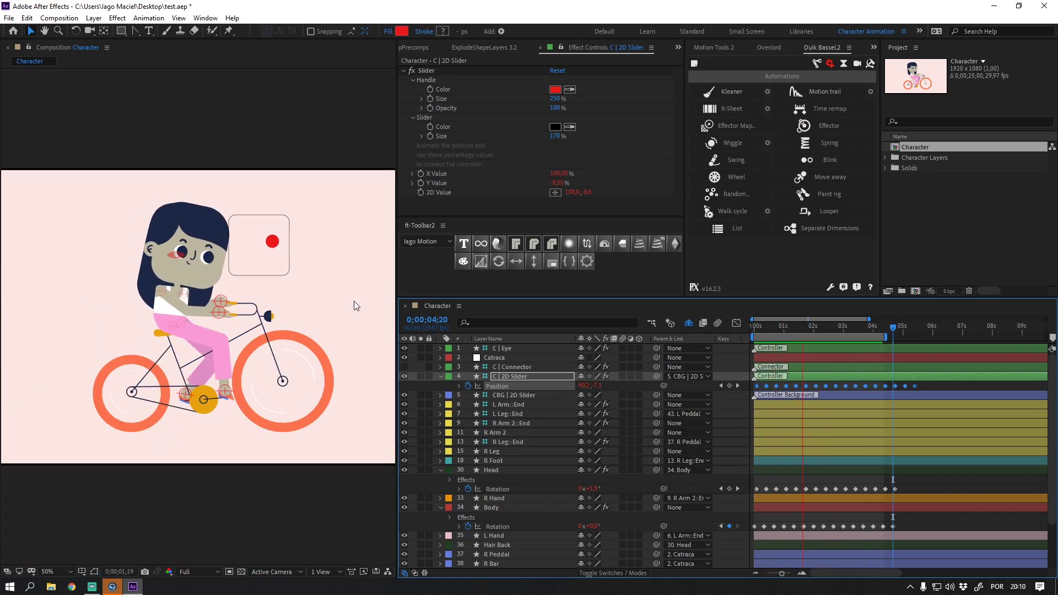
left_click(270, 260)
key("p")
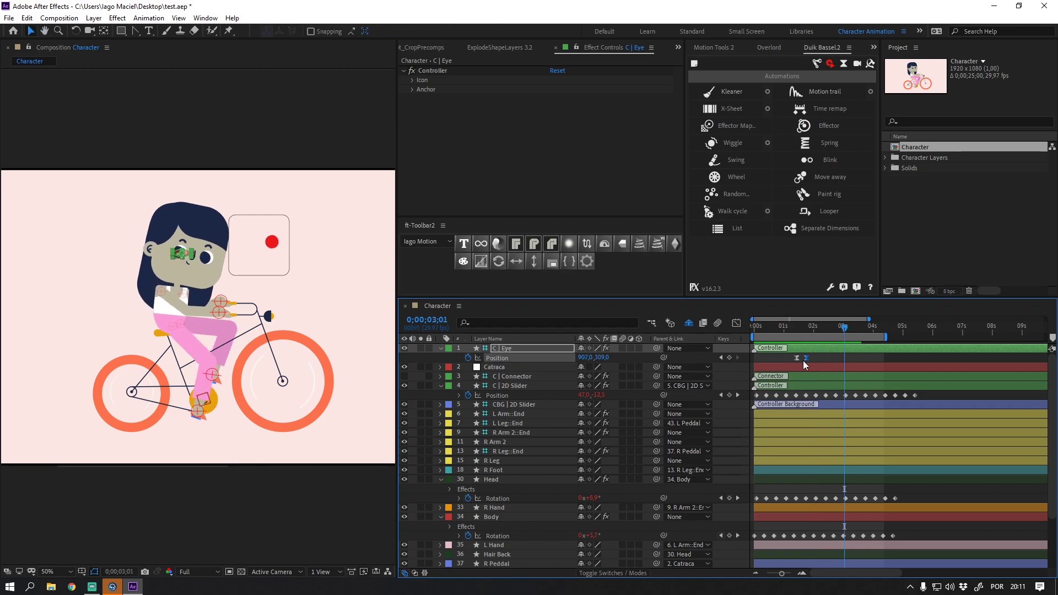
left_click_drag(802, 361, 845, 398)
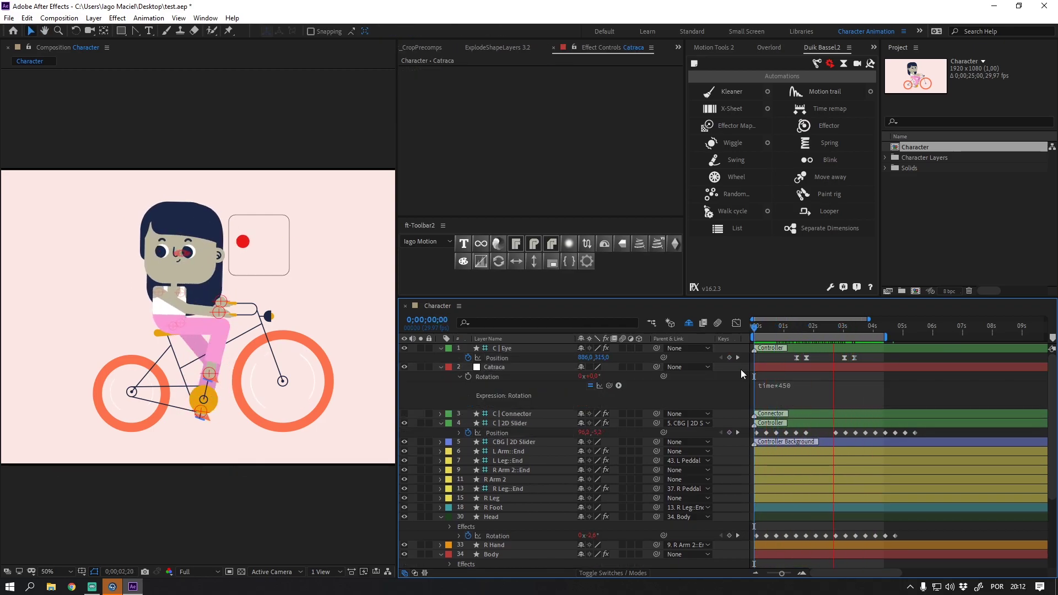
left_click(847, 358)
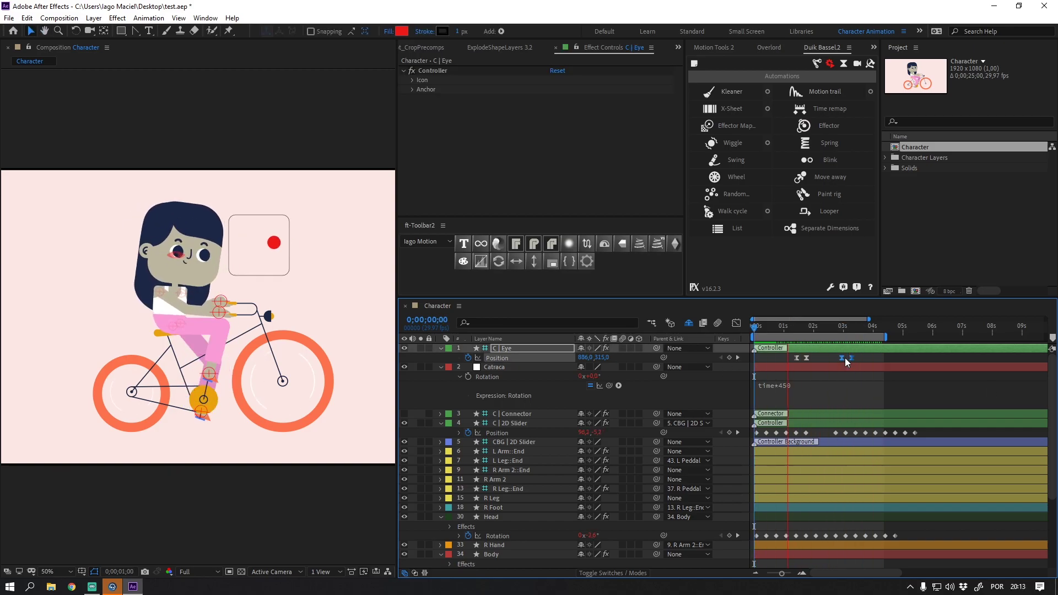
- Adjust the slider and eye position keyframes and preview the head turn
left_click(757, 433)
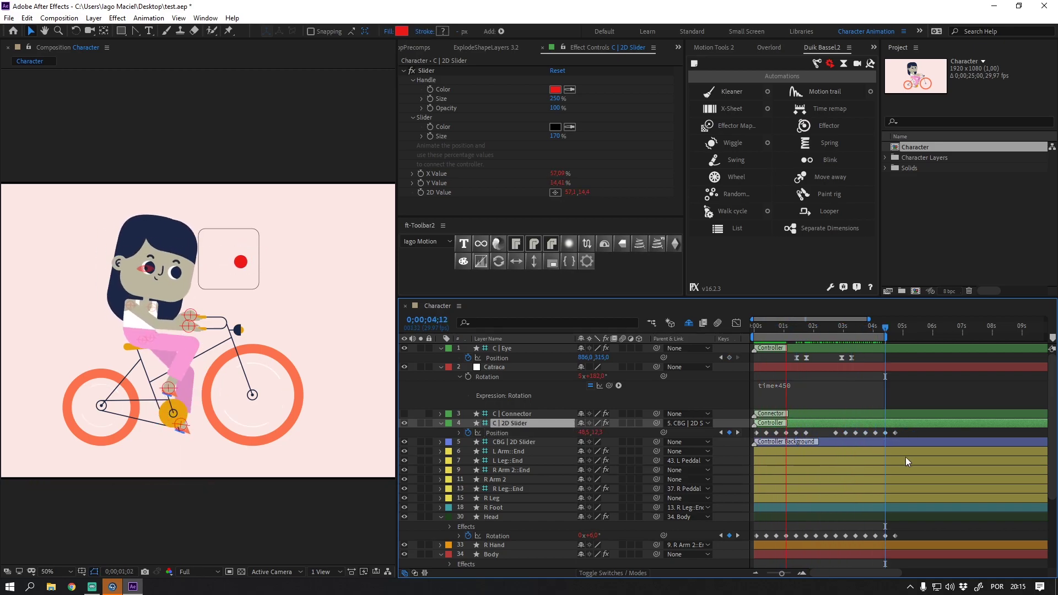
left_click(599, 357)
key("space")
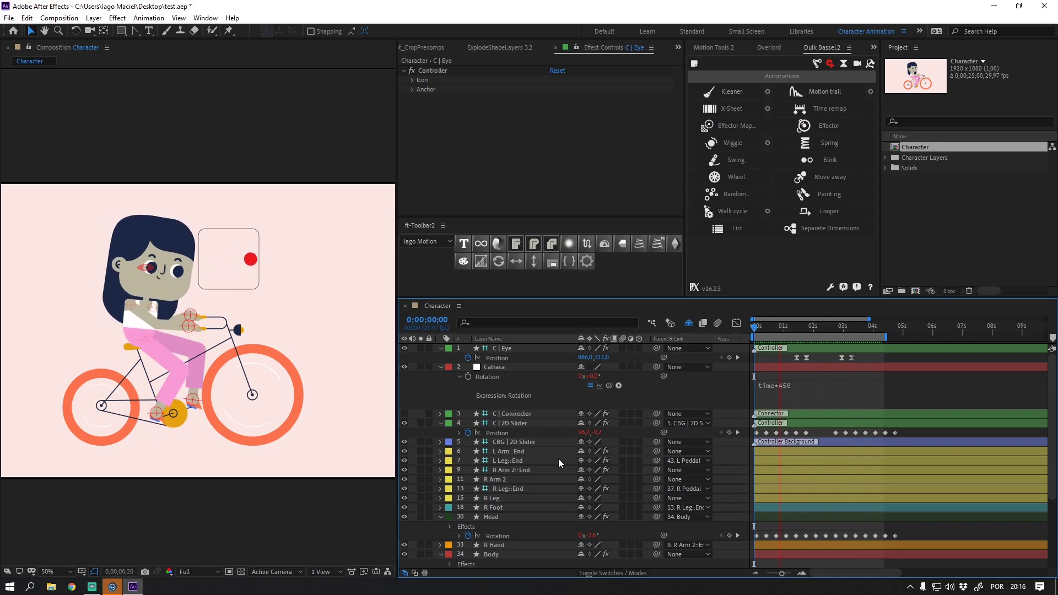
scroll(521, 511, "down", 4)
- Adjust Hair Back's Wave Warp height to 7 and select its Rotation keyframe
left_click_drag(772, 493, 745, 510)
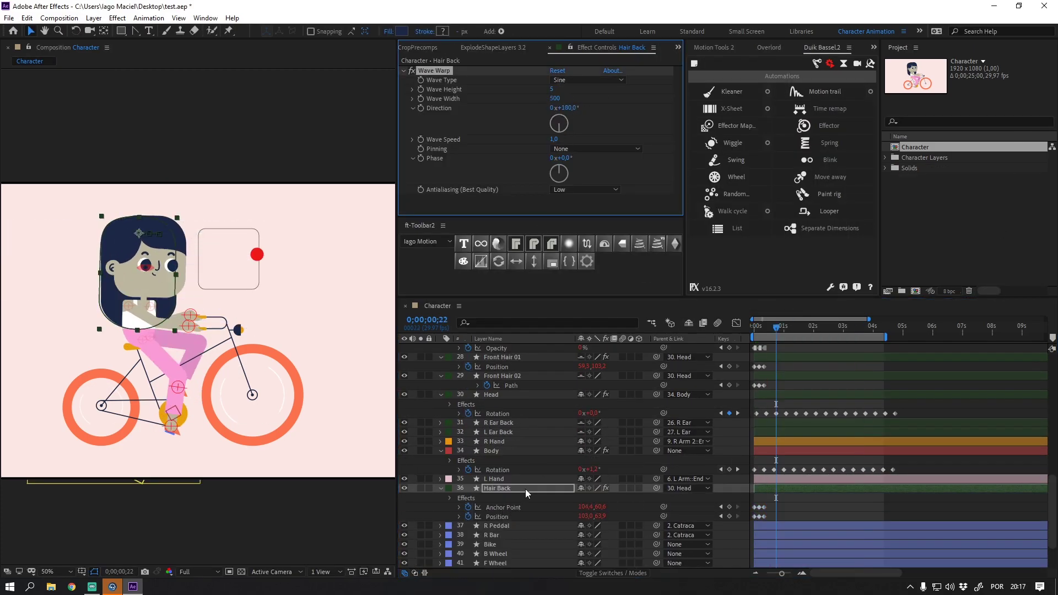
key("r")
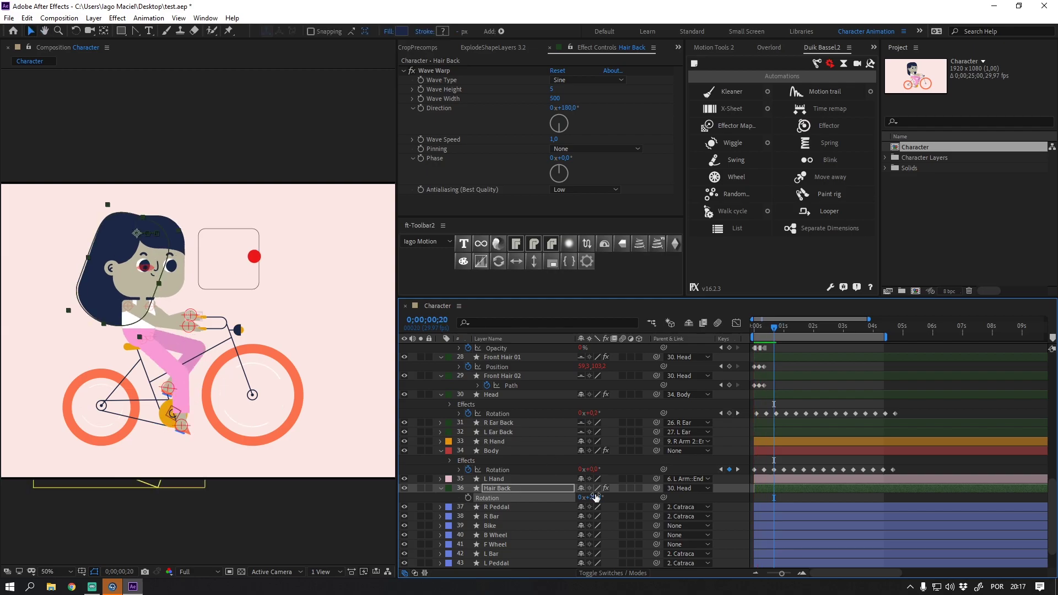
left_click(553, 89)
type("7")
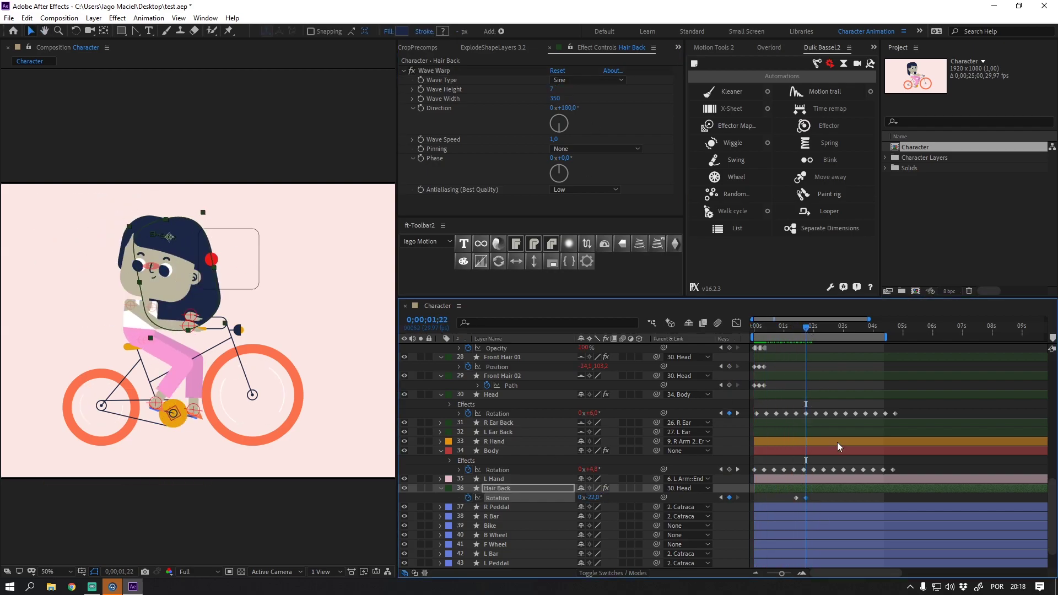
left_click(796, 564)
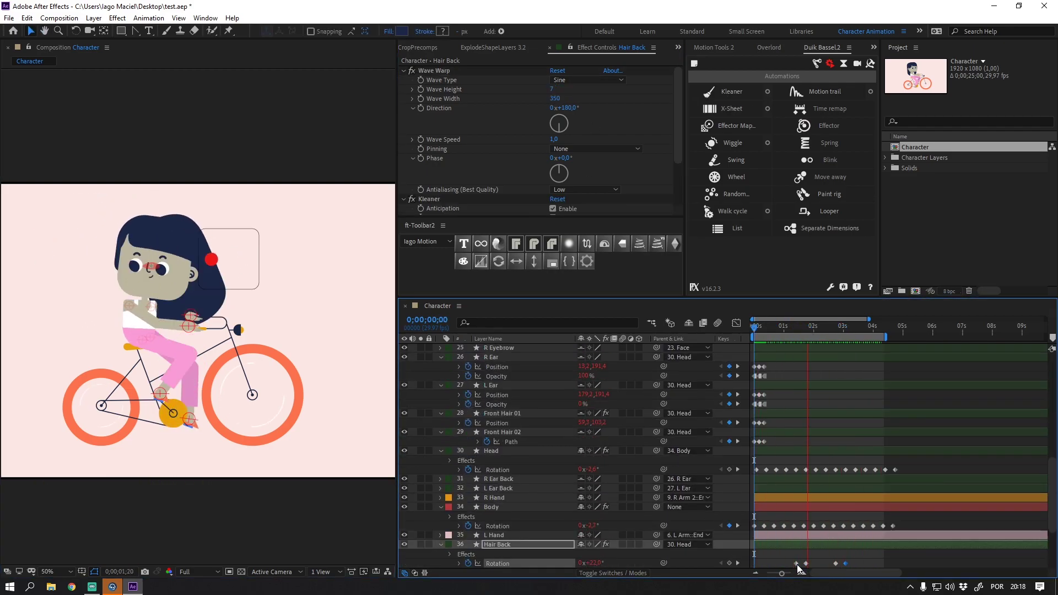
left_click(551, 90)
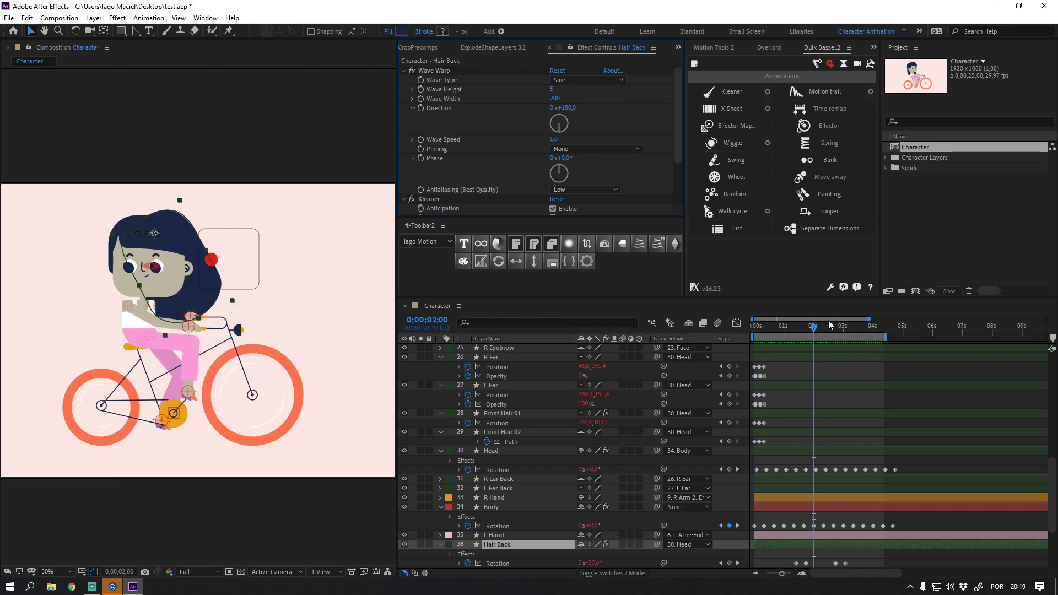